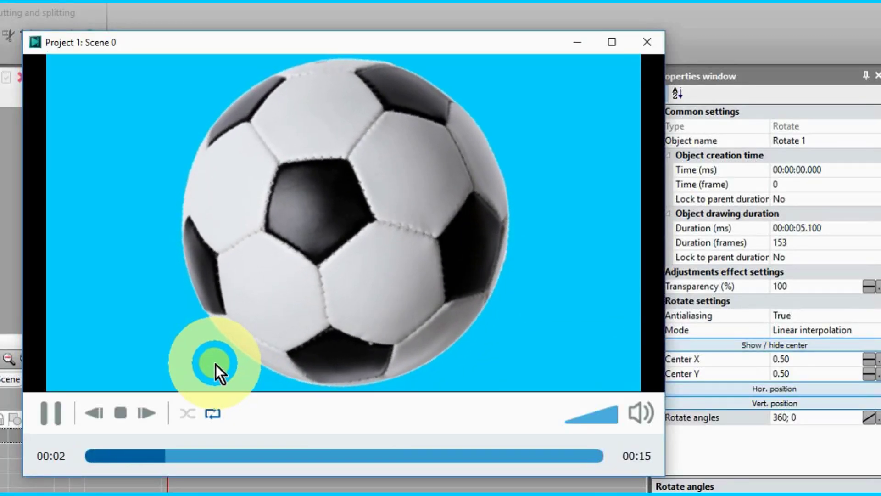
Close the preview, open the soccer-ball_1 image's timeline, and set the cursor at the rotation end
click(648, 39)
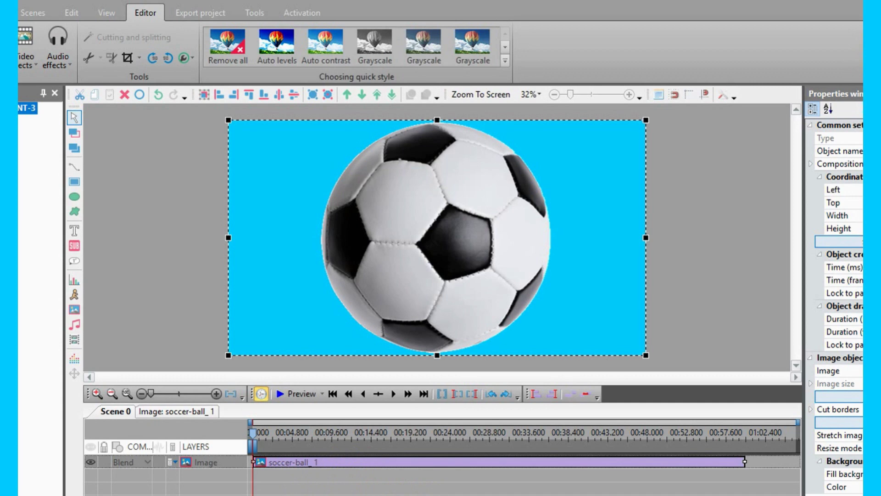
double_click(258, 460)
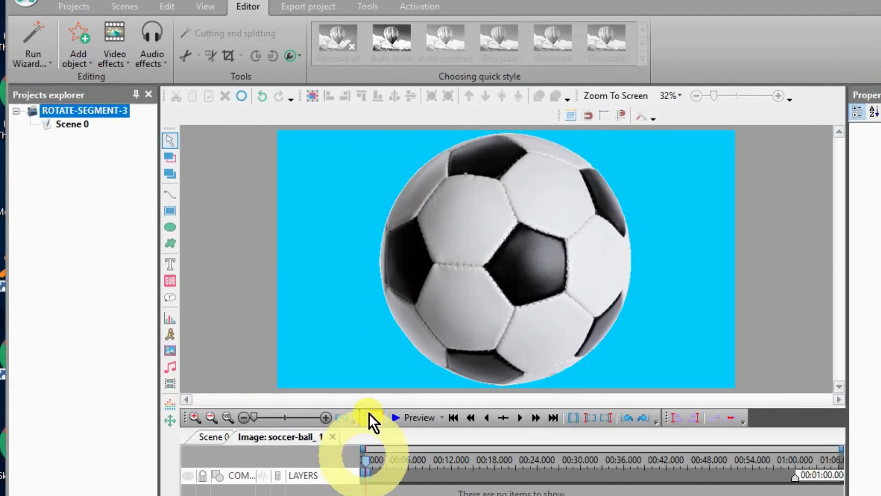
click(373, 417)
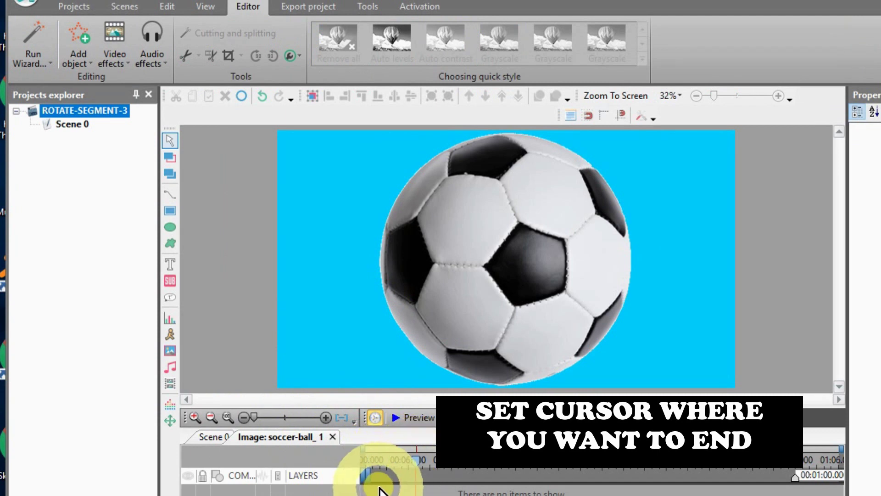
Add a Rotate effect to the soccer ball from Video effects > Transforms
click(121, 114)
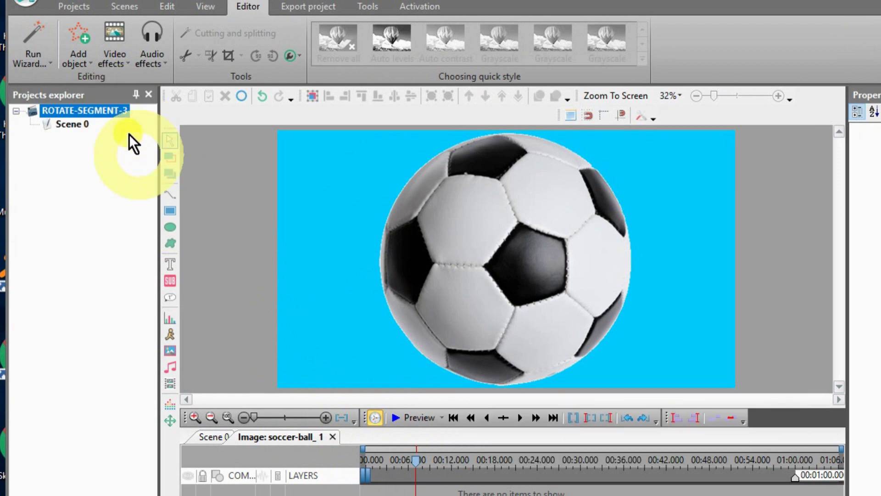
click(112, 53)
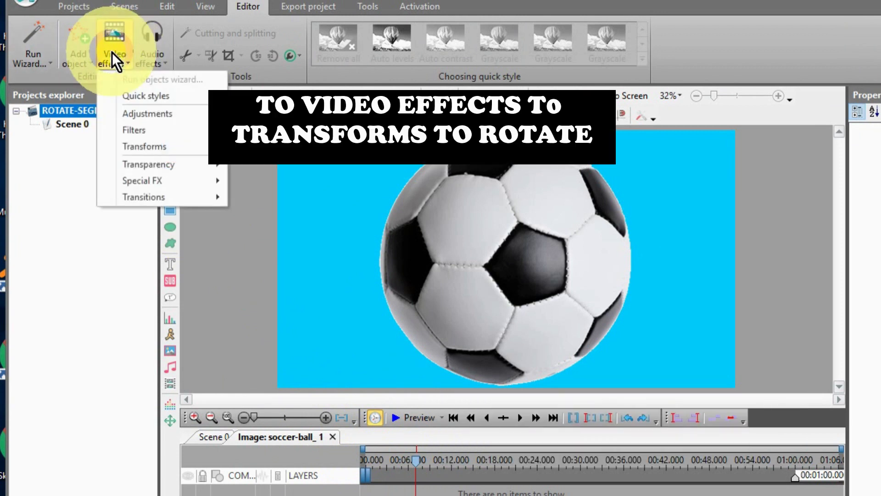
mouse_move(169, 147)
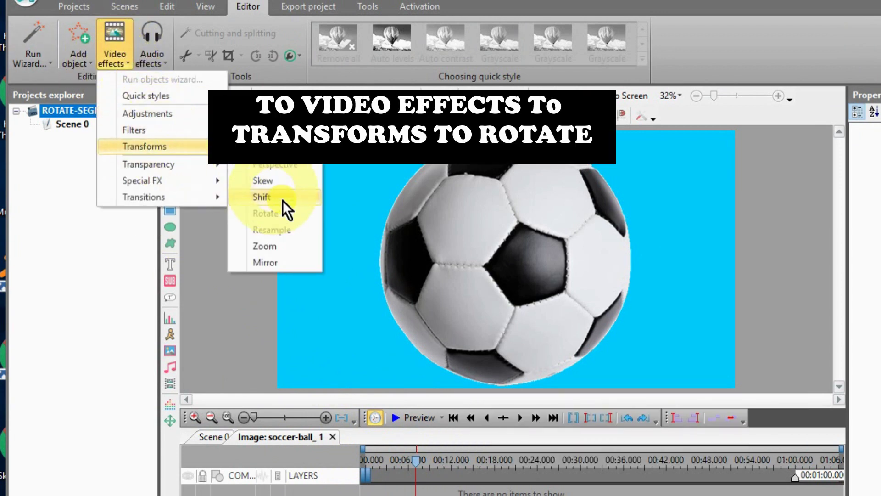
click(279, 213)
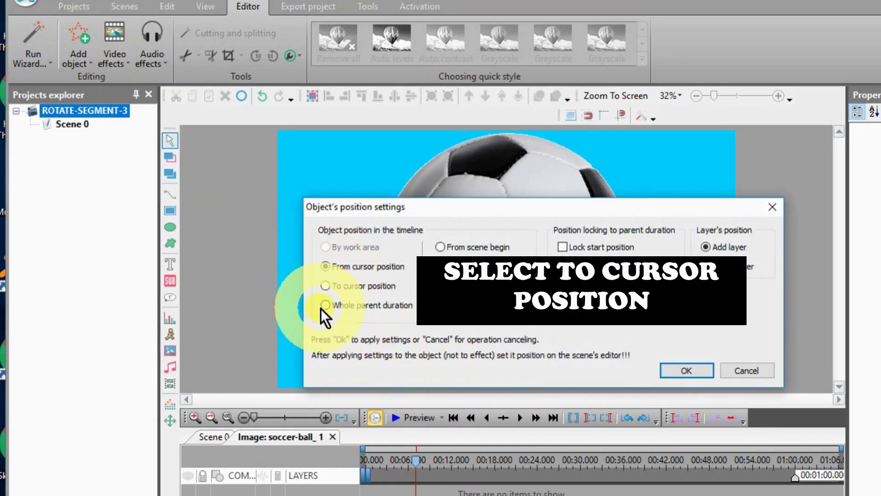
Make the Rotate effect end at the cursor position, lasting 00:00:07.066
click(324, 285)
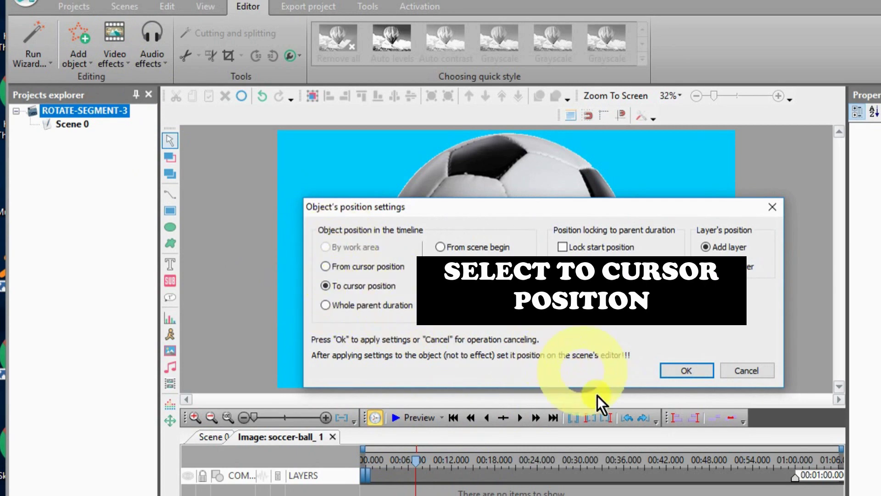
click(686, 370)
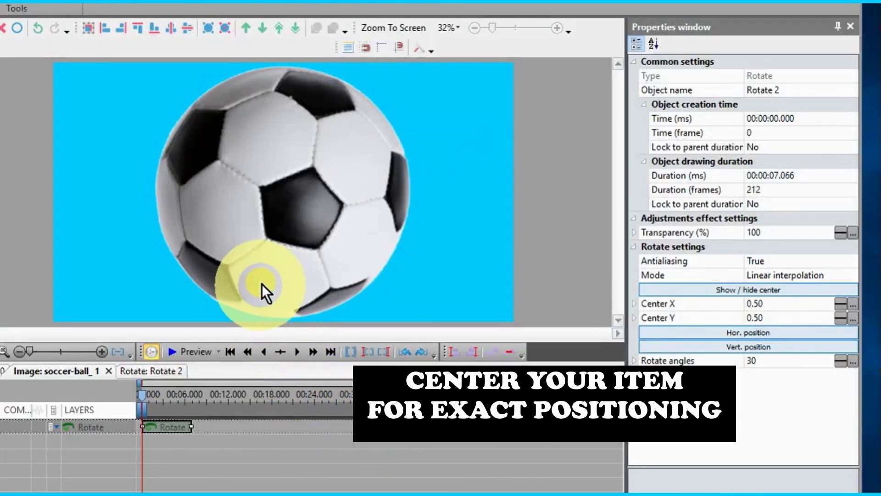
Show the rotation centre and place it at the ball's middle (0.50, 0.50)
drag(302, 243, 444, 347)
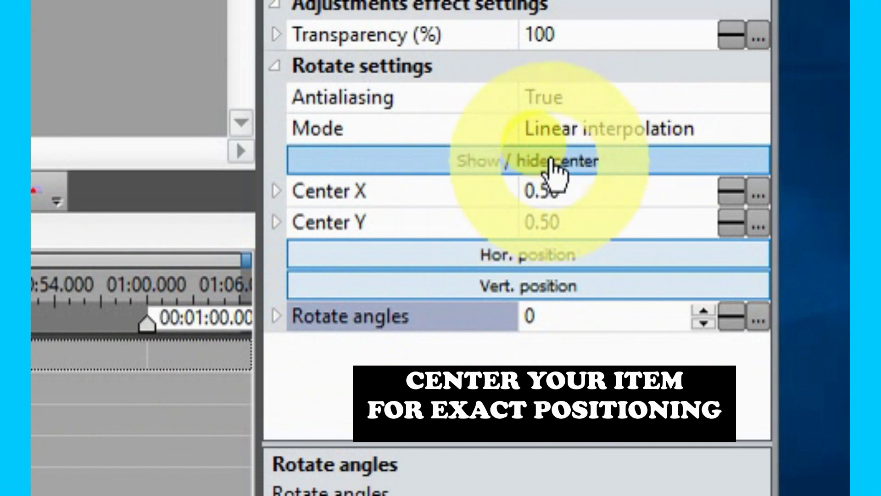
click(527, 161)
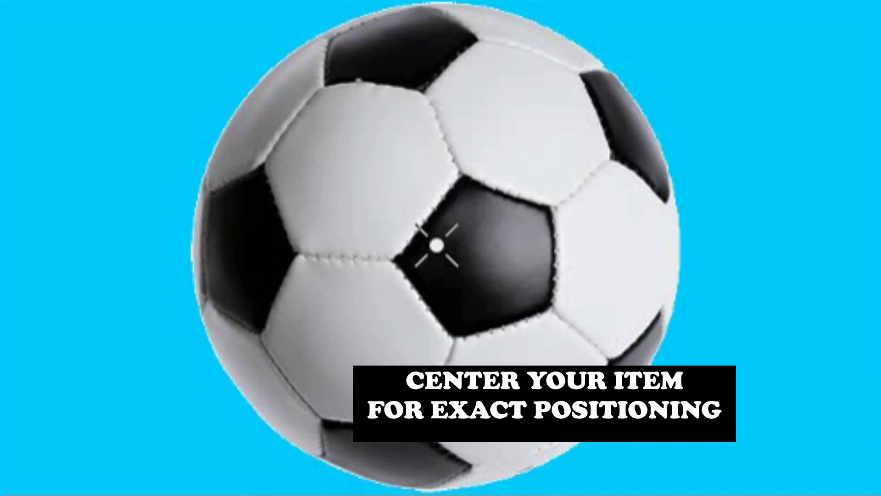
drag(508, 134, 484, 268)
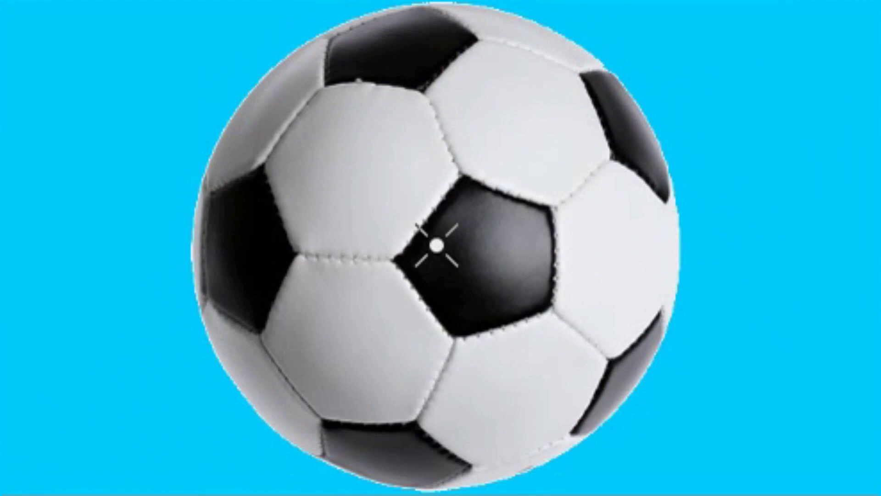
Keyframe the Rotate angles so the ball turns from 360 to 0 degrees
click(349, 45)
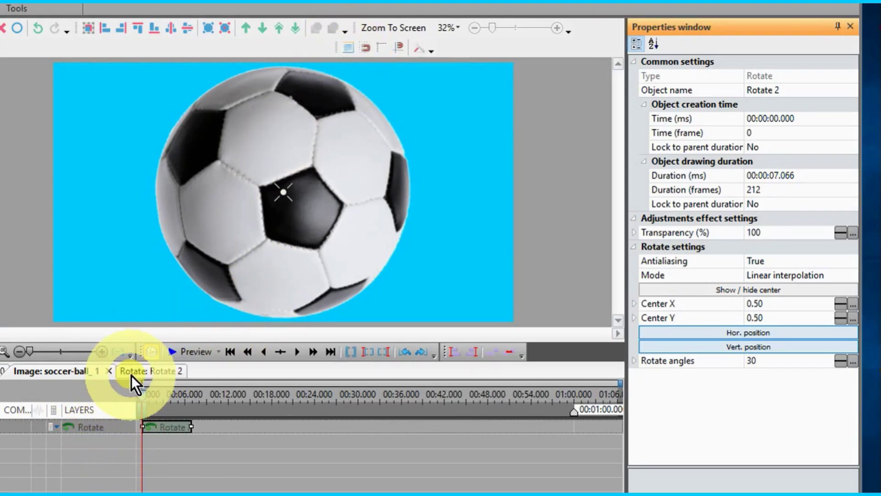
click(141, 215)
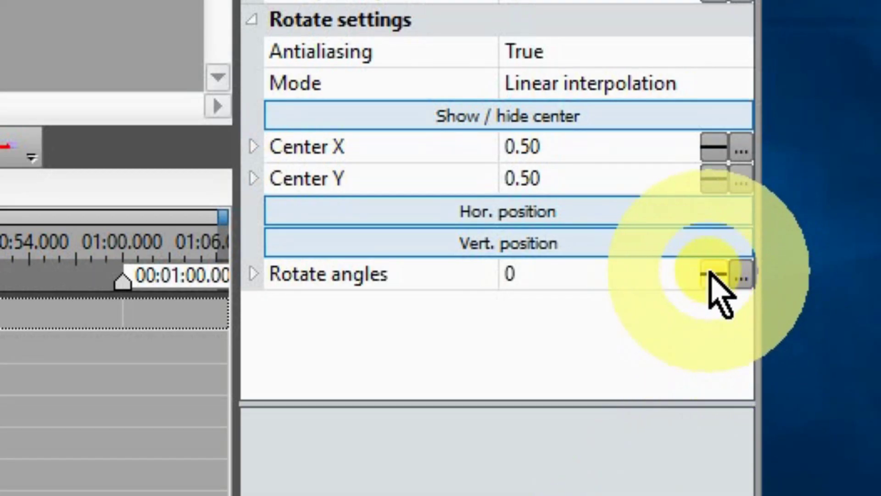
click(710, 272)
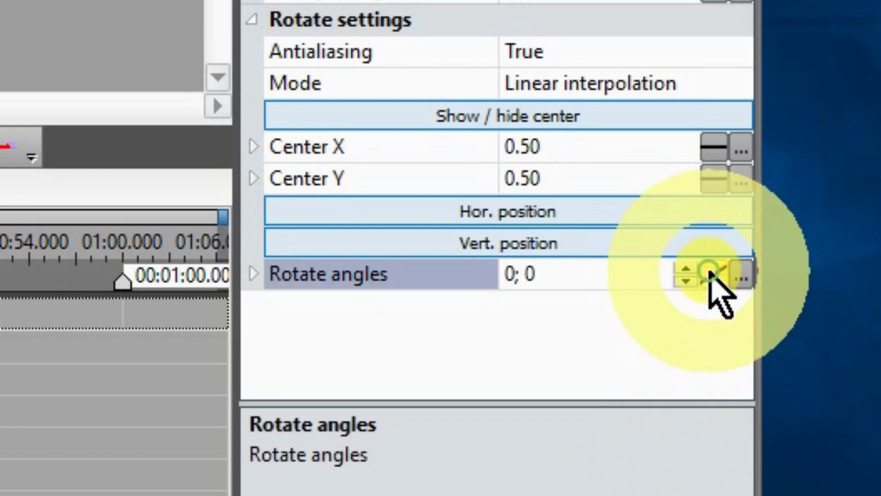
double_click(513, 274)
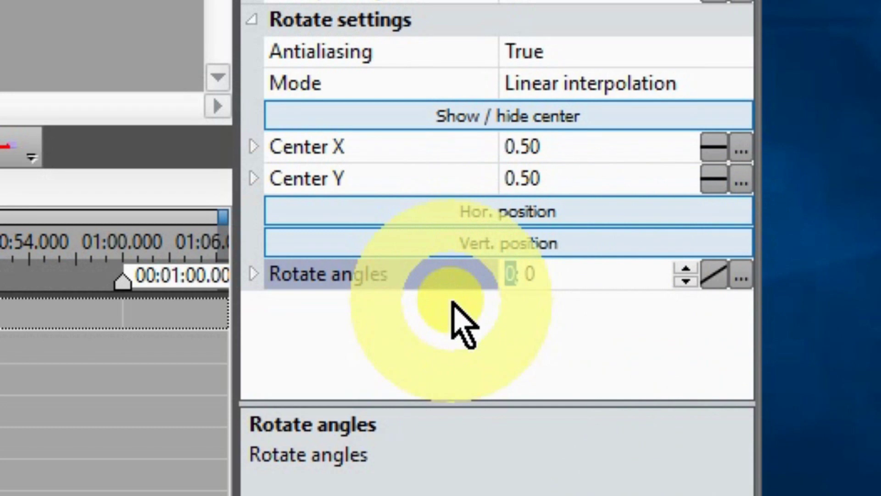
text(3)
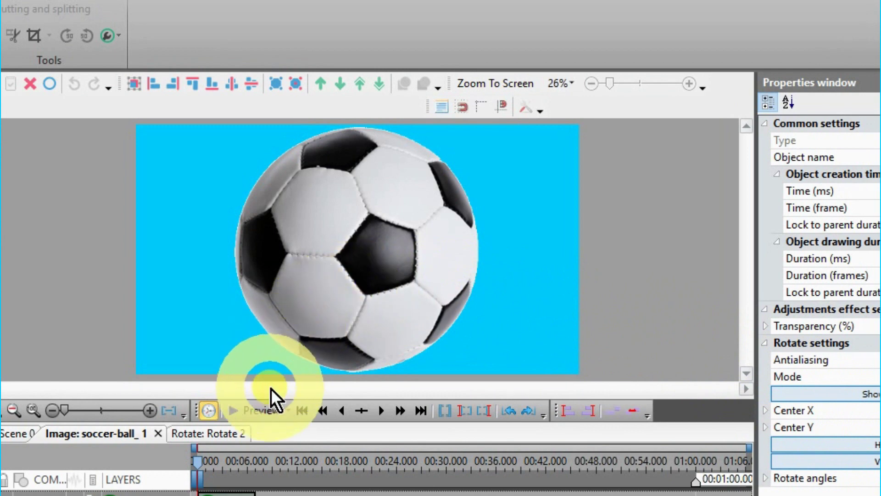
click(257, 412)
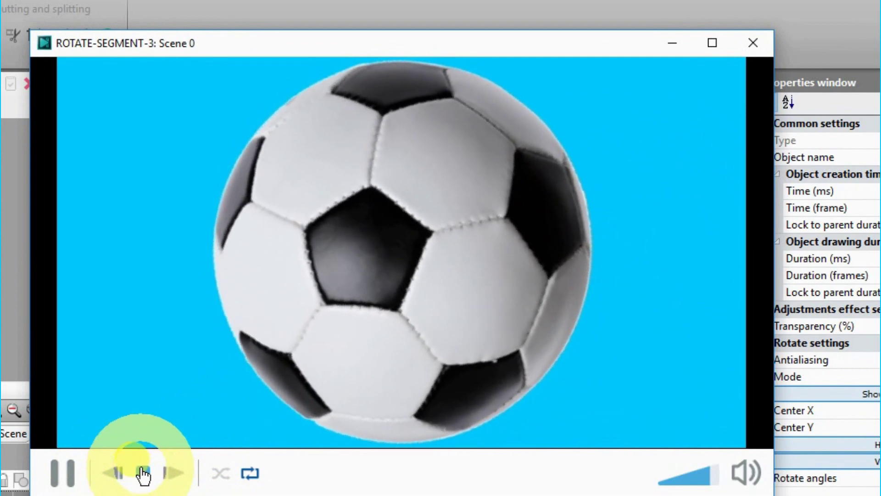
click(144, 473)
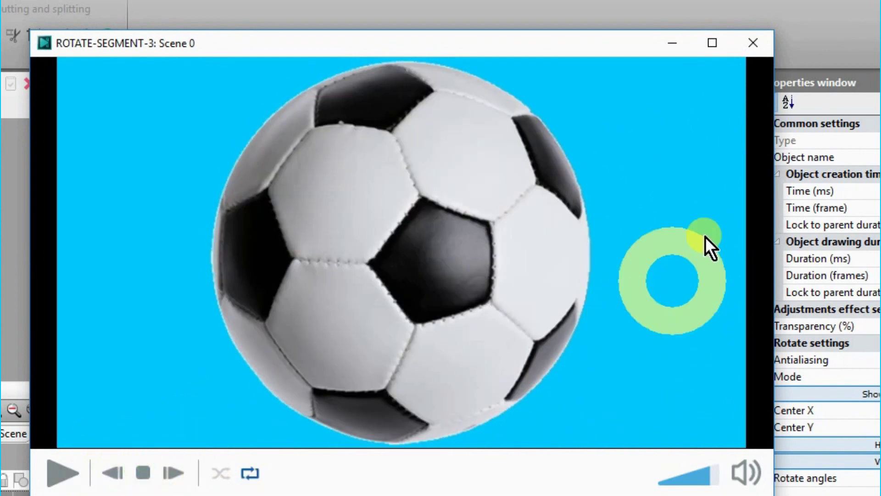
click(756, 46)
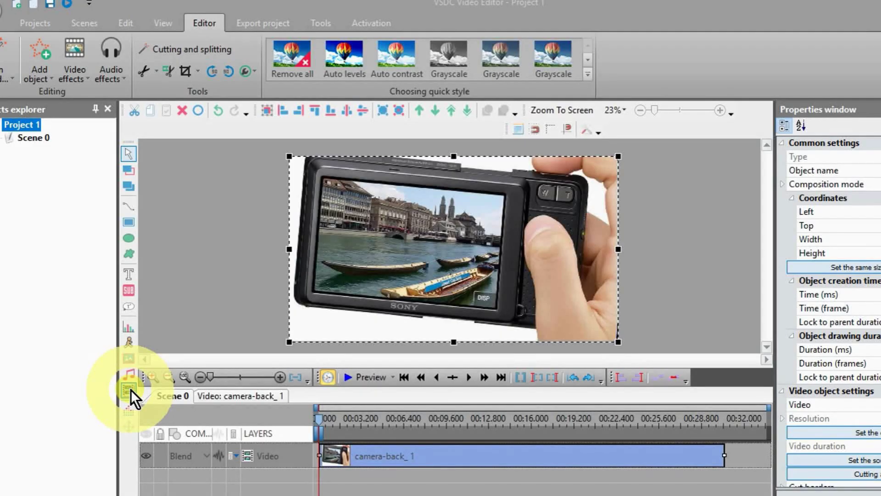
Start adding a video, bringing up the Open dialog on the Desktop's ROTATE folder
click(130, 390)
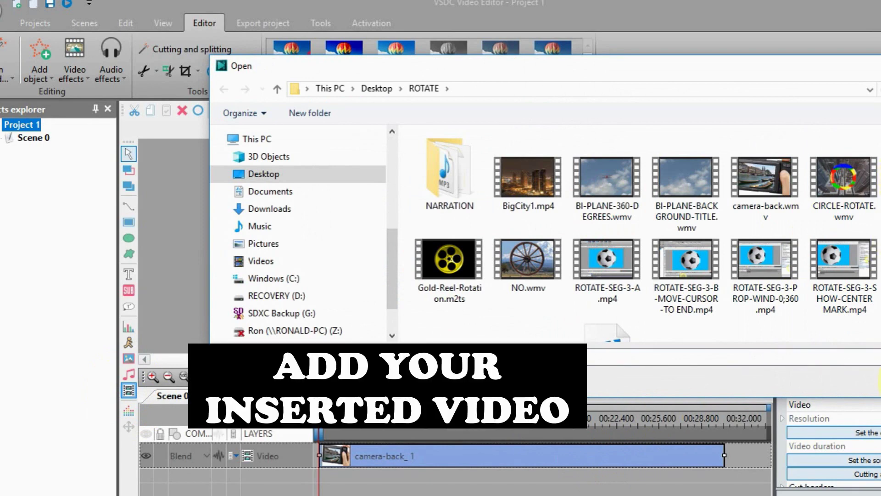
Insert FLAG_8 on a new layer, shrink it and move it over the camera screen
double_click(785, 328)
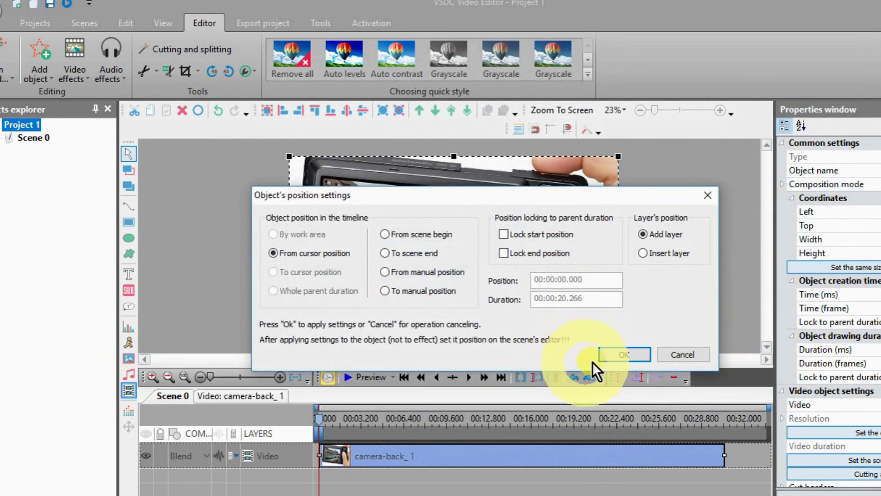
click(624, 354)
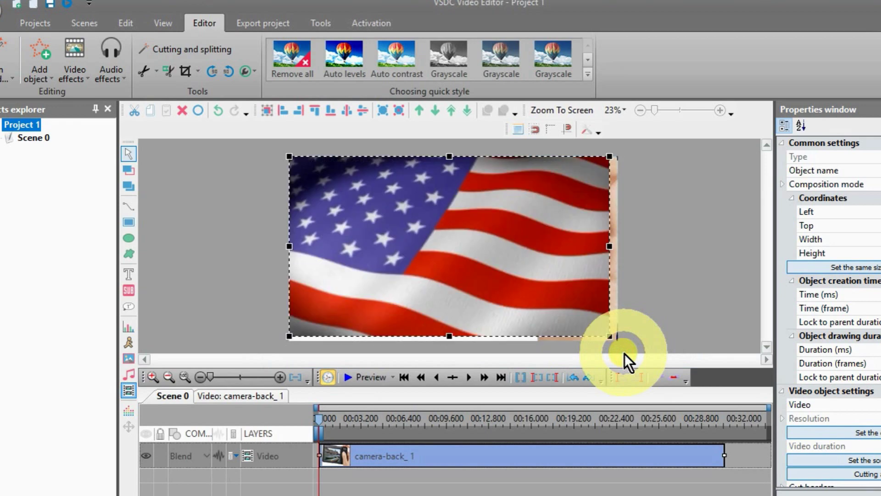
click(323, 180)
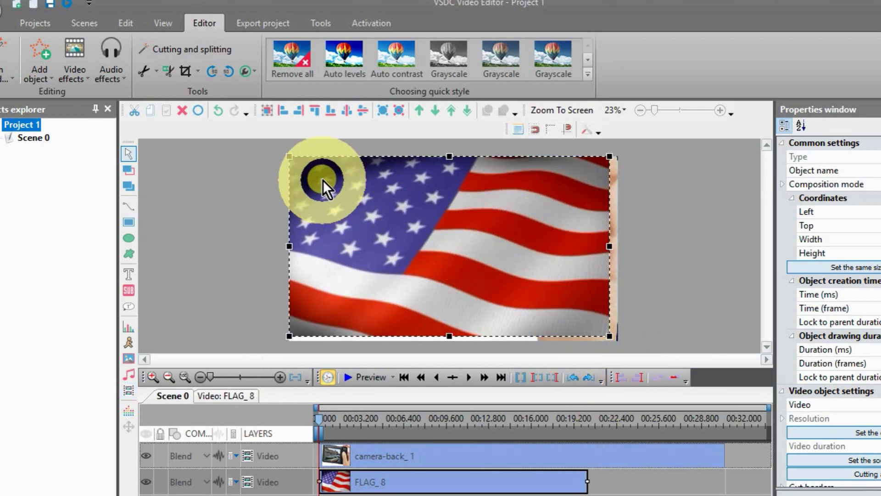
drag(284, 153, 324, 197)
drag(421, 306, 404, 314)
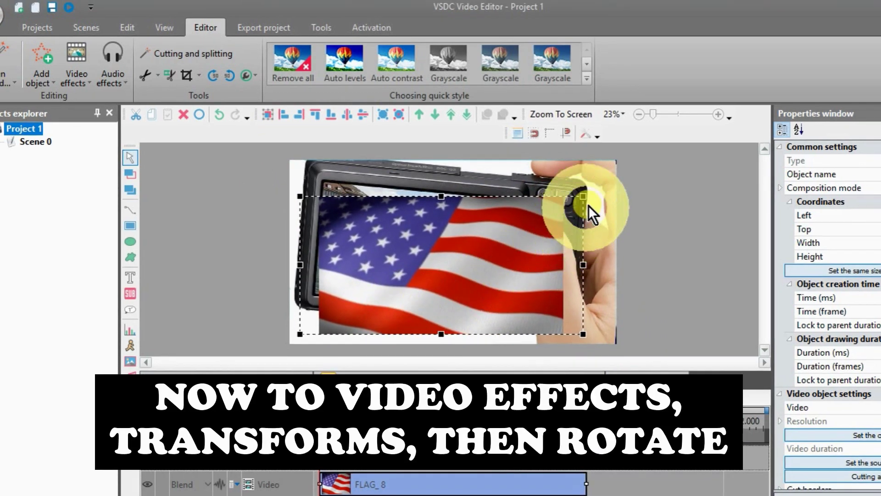
Fit the flag to the screen and add a whole-duration Rotate effect to it
drag(583, 211, 570, 220)
click(76, 69)
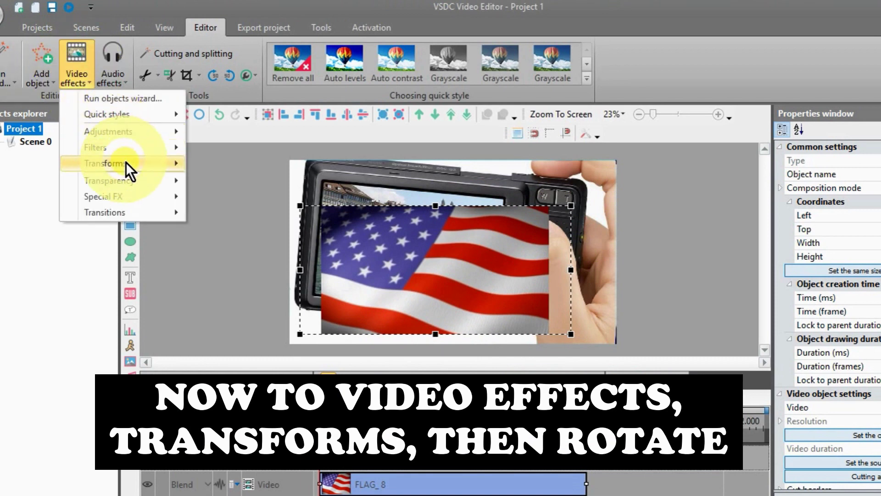
mouse_move(126, 162)
click(247, 229)
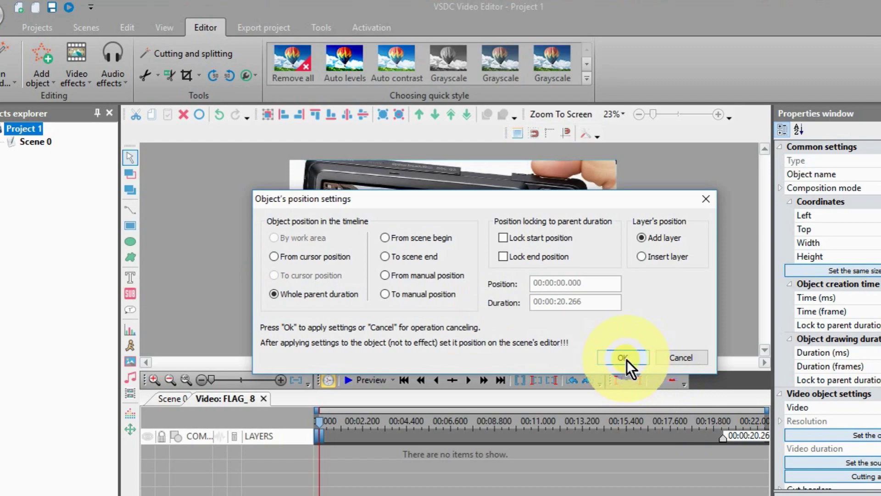
click(626, 359)
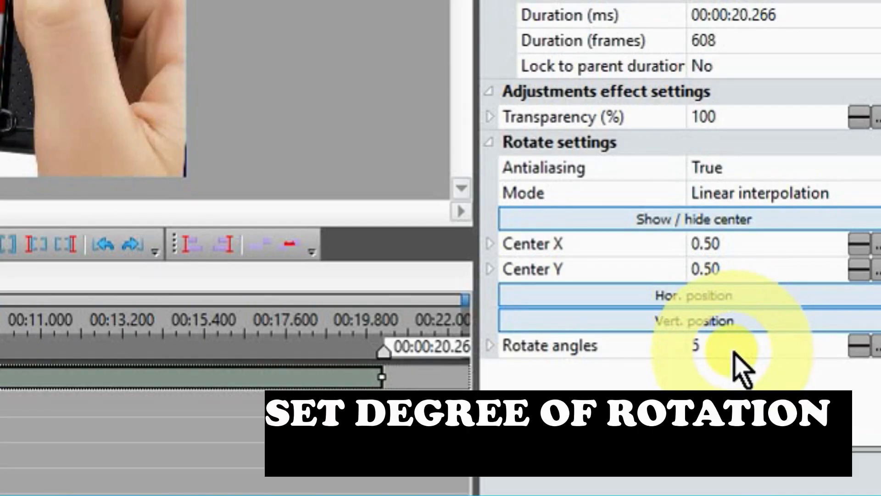
Edit the flag's Rotate angles value, setting it to 5
click(734, 347)
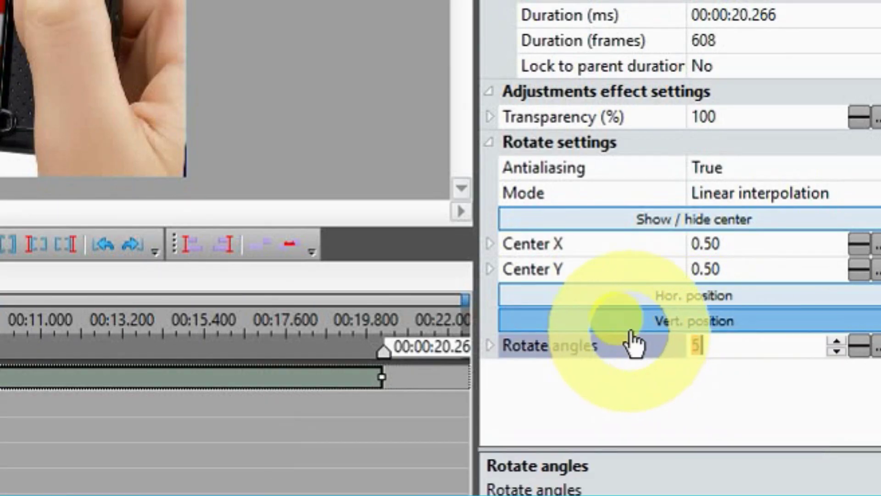